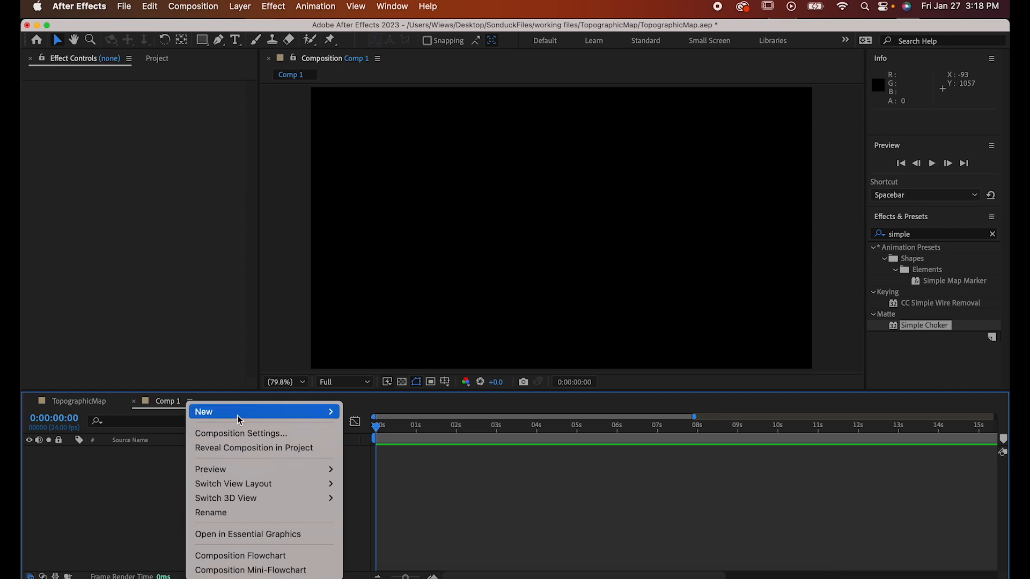
# Create a new green solid layer in Comp 1 and duplicate it.
pyautogui.moveTo(204, 412)
pyautogui.click(367, 449)
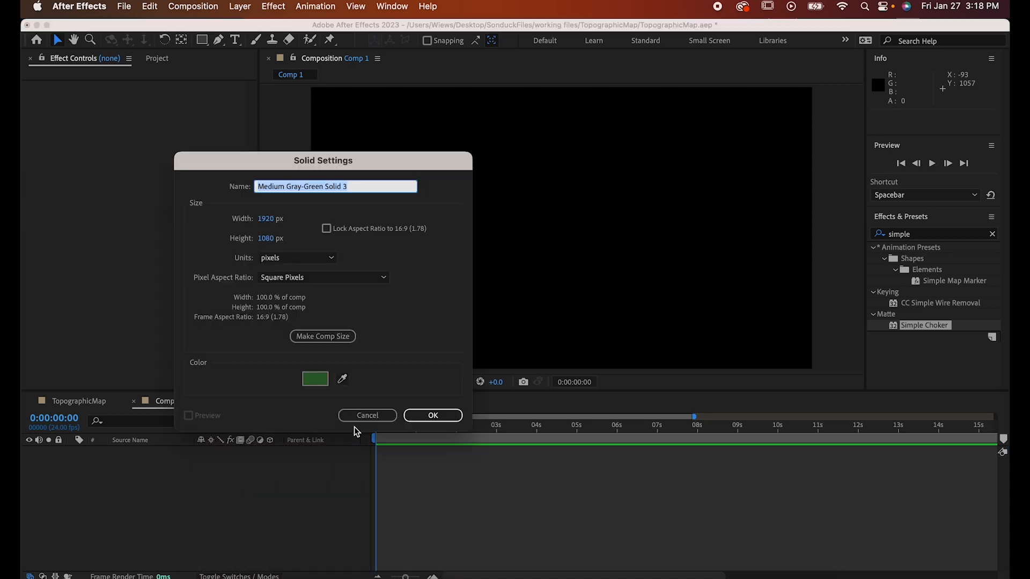
pyautogui.click(421, 412)
pyautogui.press('cmd+d')
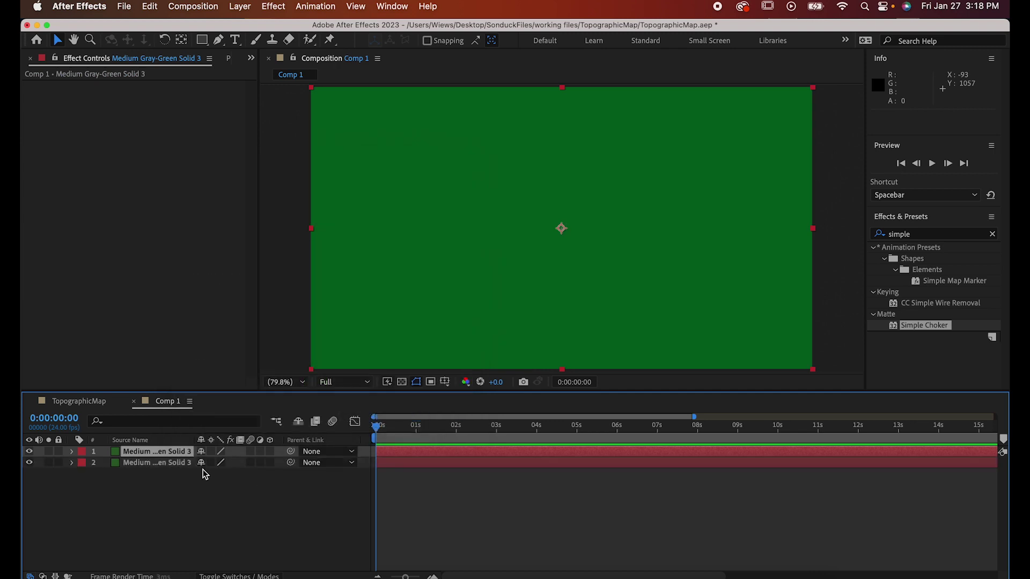
# Rename the lower solid layer to Background, then select the top solid.
pyautogui.keyDown('shift'); pyautogui.click(183, 464); pyautogui.keyUp('shift')
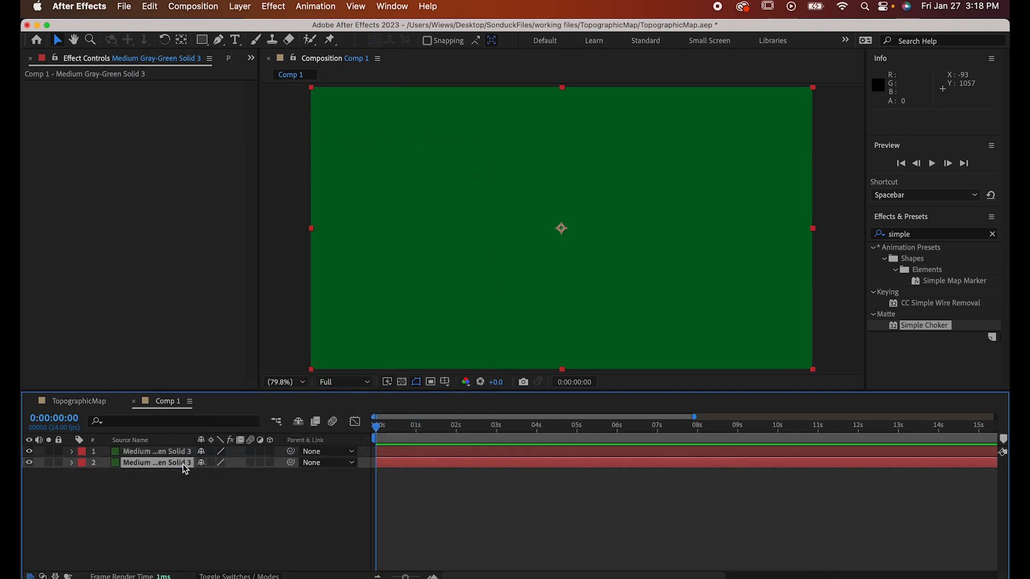
pyautogui.rightClick(183, 464)
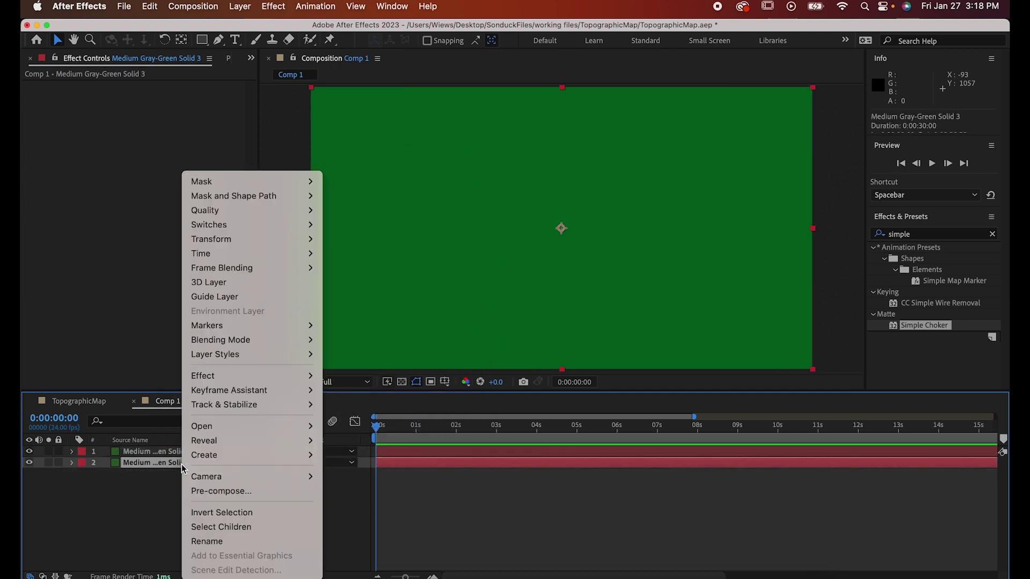
pyautogui.click(207, 539)
pyautogui.write('Background')
pyautogui.press('Return')
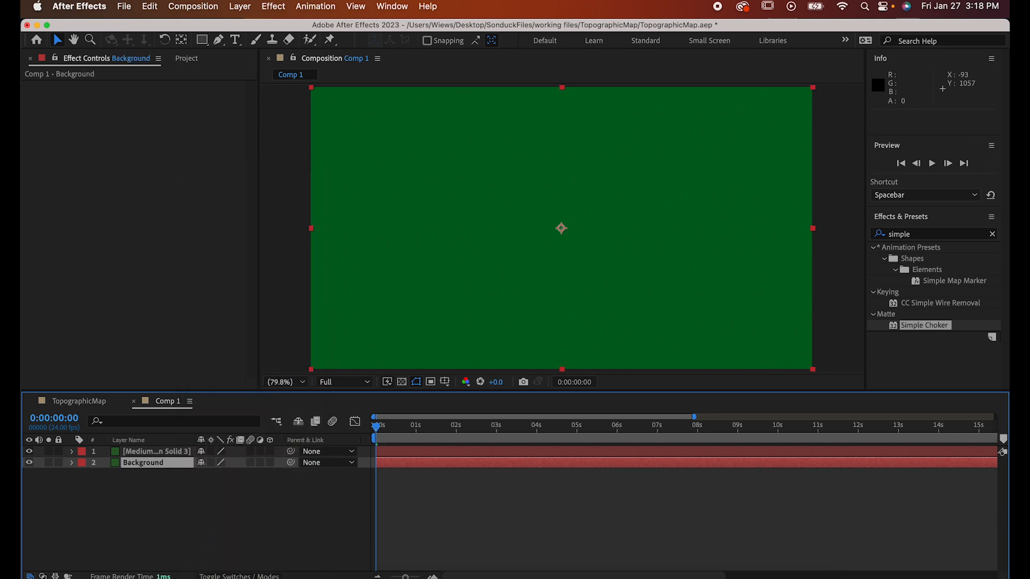
pyautogui.click(175, 454)
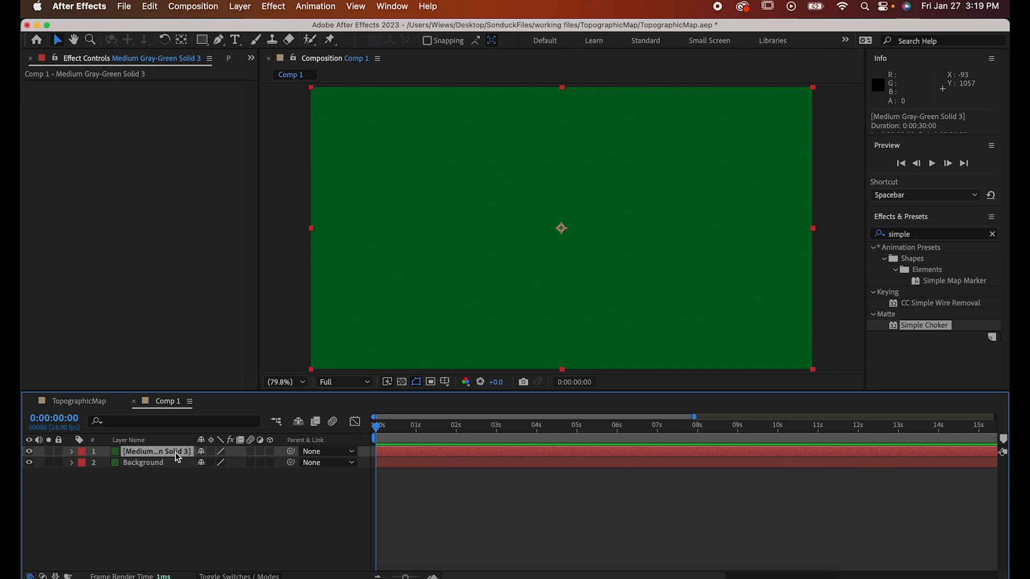
pyautogui.click(273, 6)
pyautogui.moveTo(289, 267)
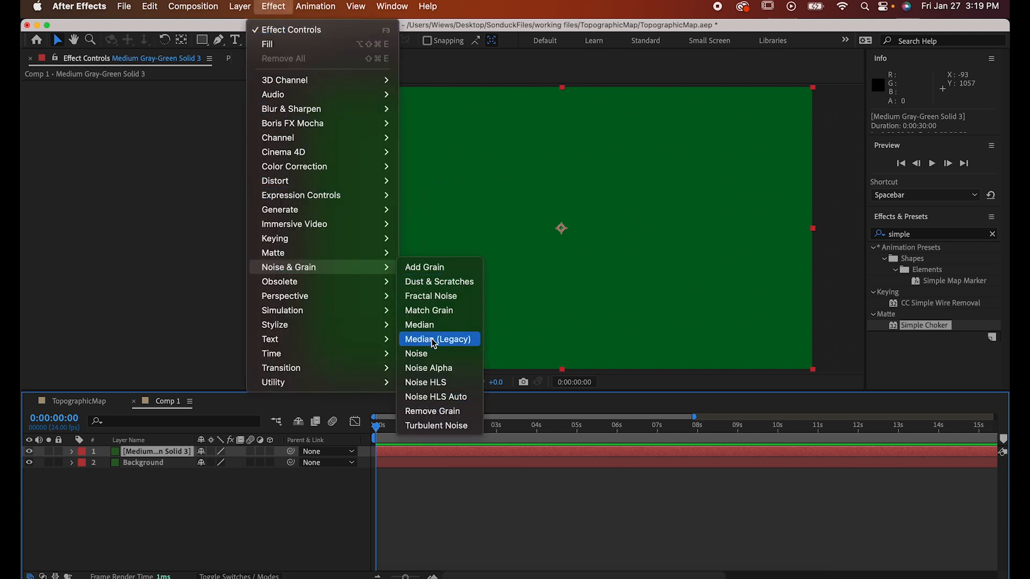
# Apply Fractal Noise to the top solid with Contrast 500 and Transform Scale 250.
pyautogui.click(434, 296)
pyautogui.click(158, 130)
pyautogui.write('500')
pyautogui.press('Return')
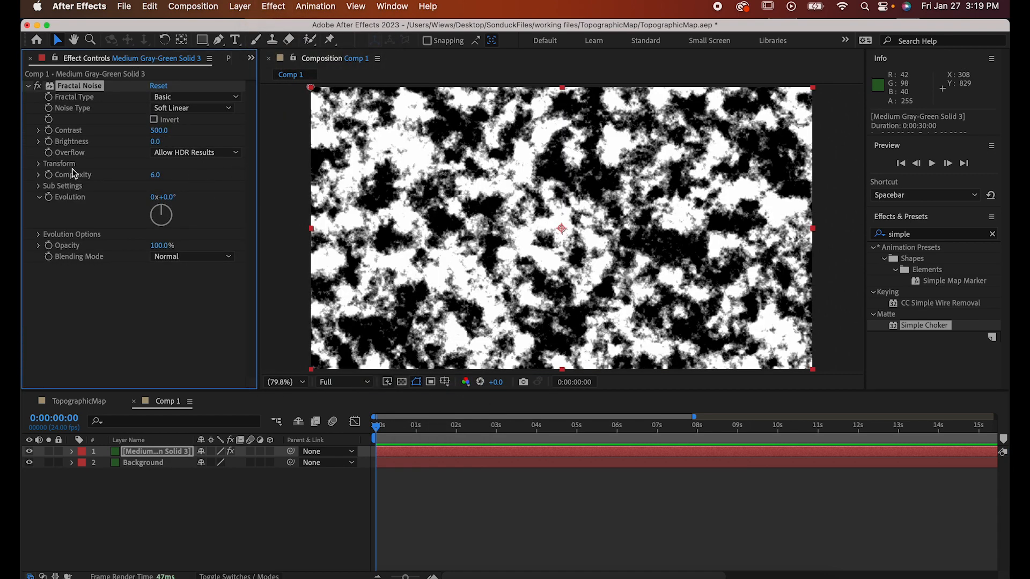
pyautogui.click(38, 164)
pyautogui.click(159, 197)
pyautogui.write('250')
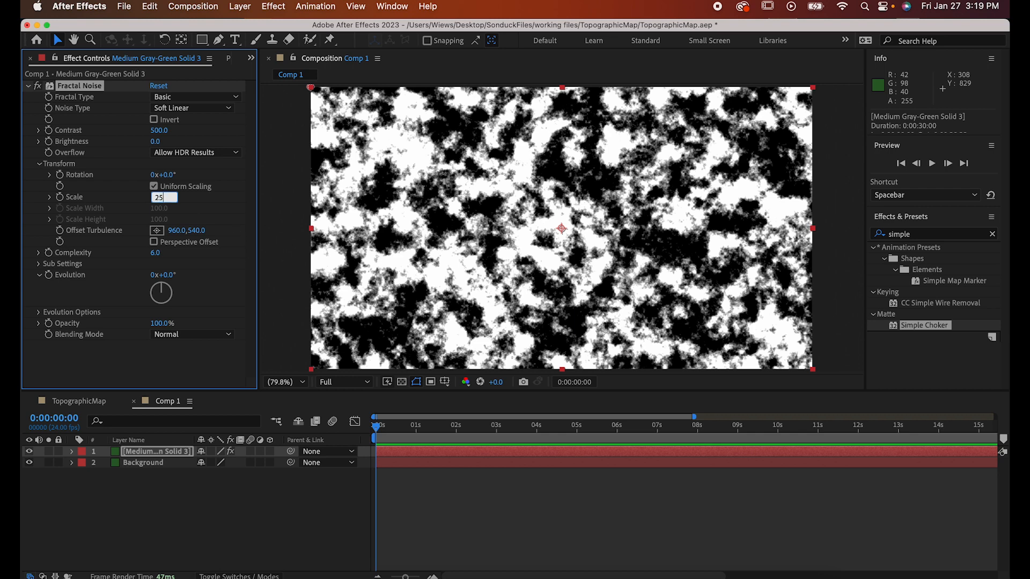
pyautogui.press('Return')
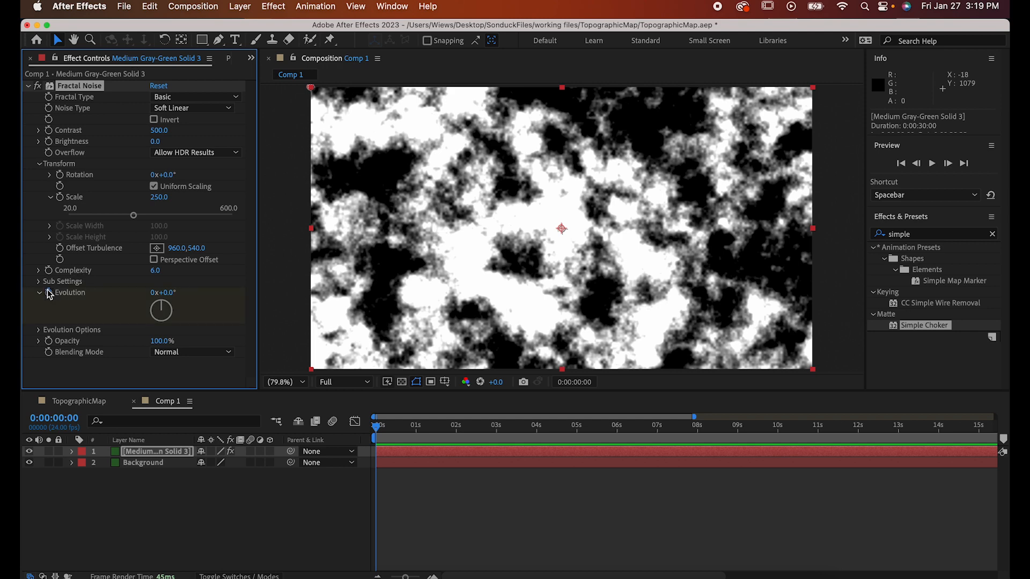
# Set Evolution to 1x at 0:00:05:00 so the noise animates one revolution over five seconds.
pyautogui.moveTo(492, 433); pyautogui.dragTo(577, 438)
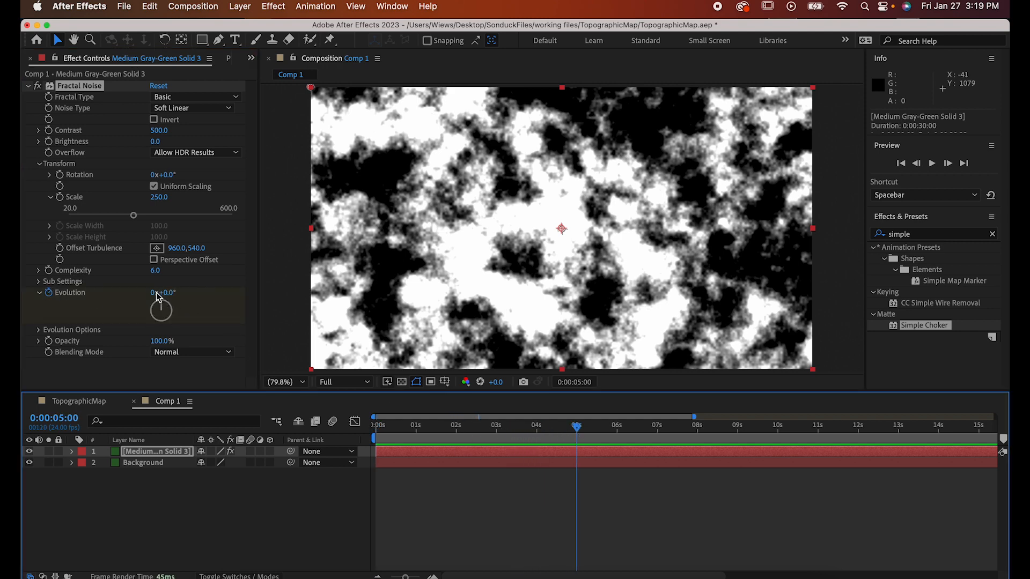
pyautogui.click(155, 292)
pyautogui.write('1')
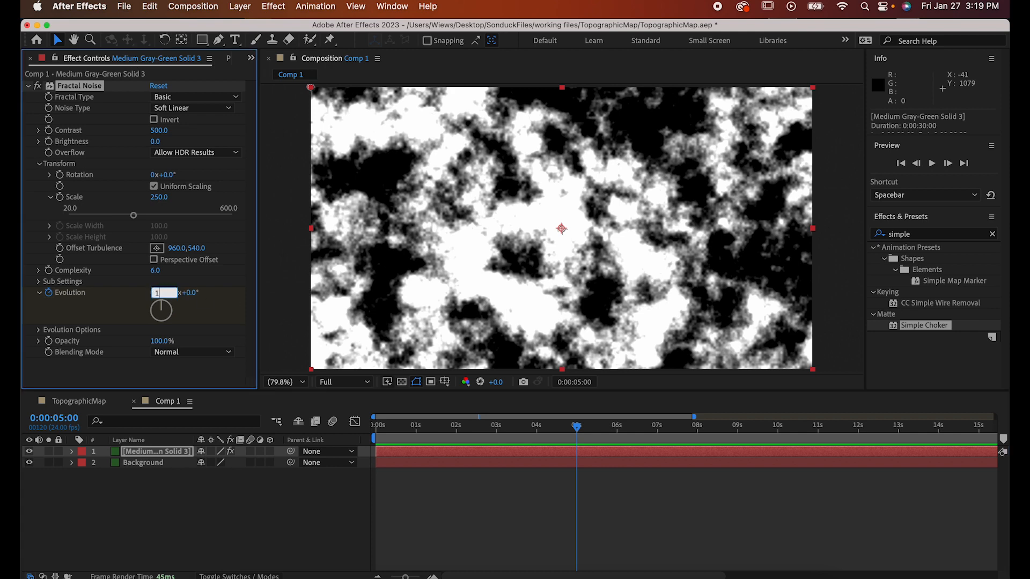
pyautogui.press('Return')
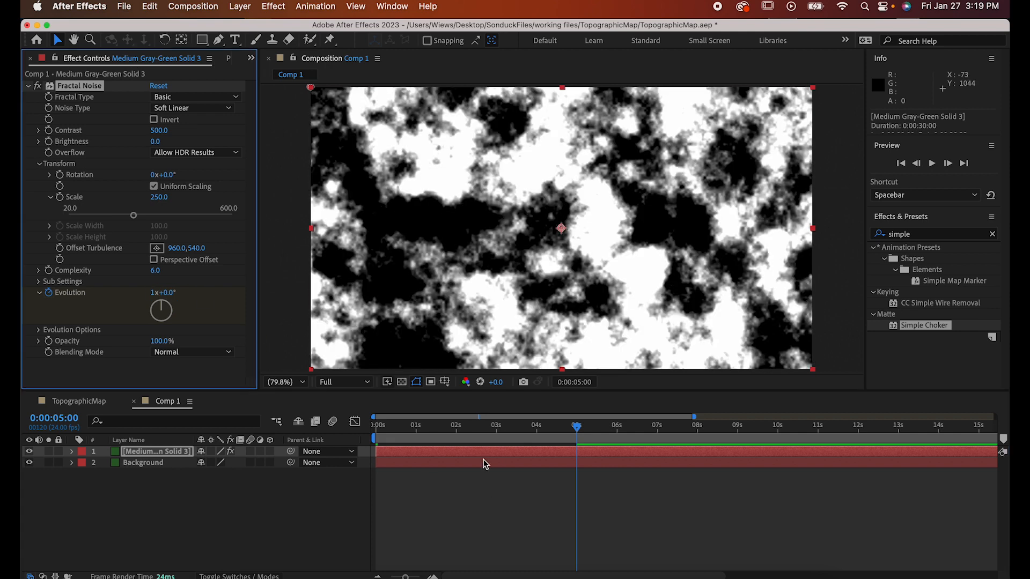
pyautogui.moveTo(480, 427)
pyautogui.mouseDown()
pyautogui.moveTo(395, 427)
pyautogui.moveTo(554, 445)
pyautogui.moveTo(354, 441)
pyautogui.mouseUp()
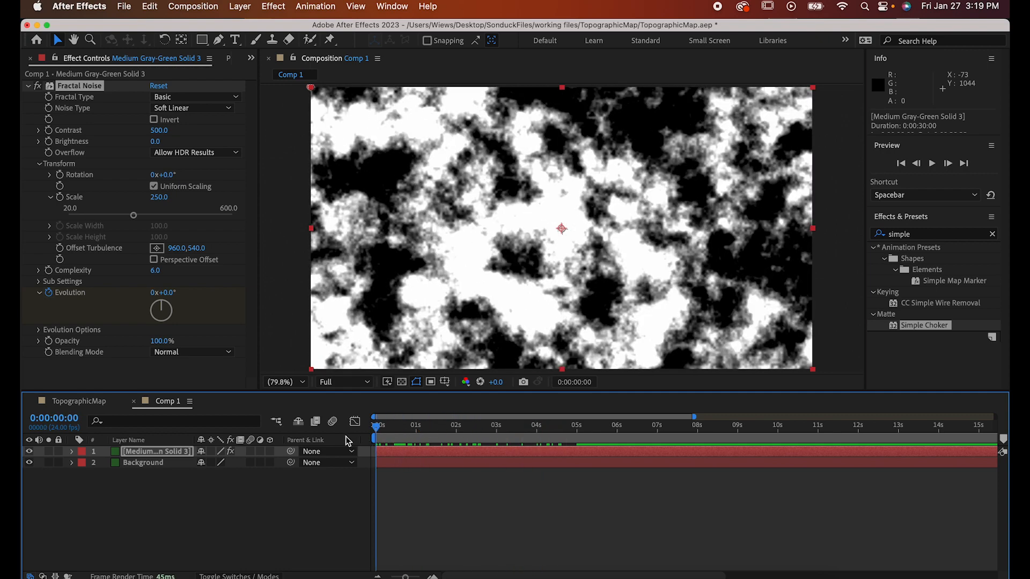
pyautogui.click(283, 6)
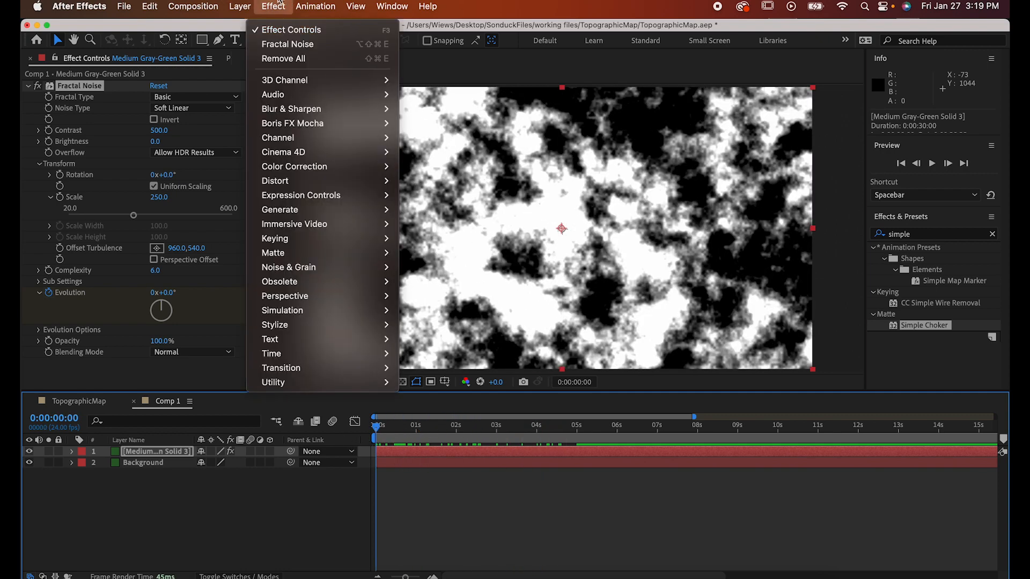
pyautogui.moveTo(291, 109)
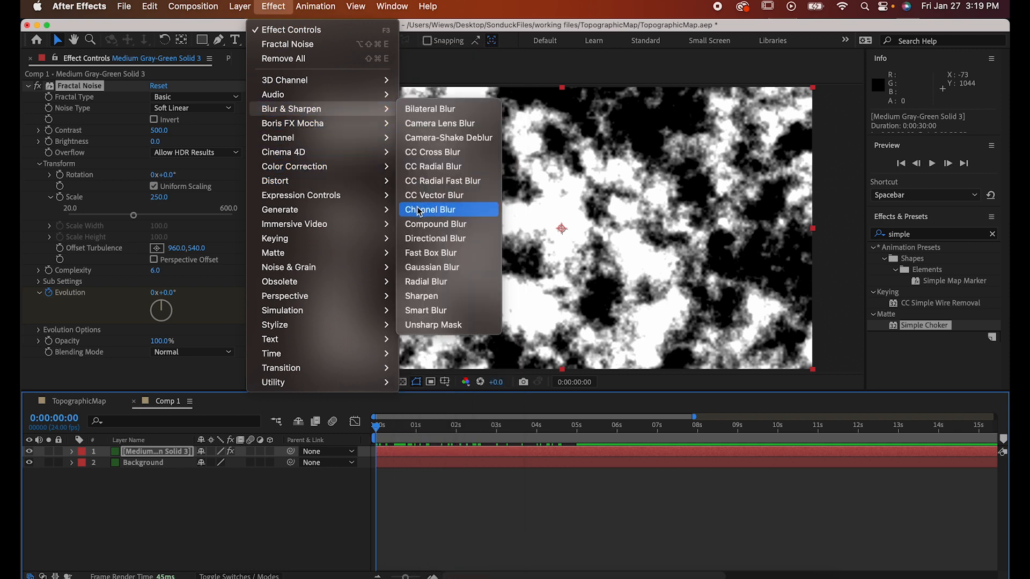
# Apply Fast Box Blur to the noise layer with Blur Radius 50 and adjusted Iterations.
pyautogui.click(430, 253)
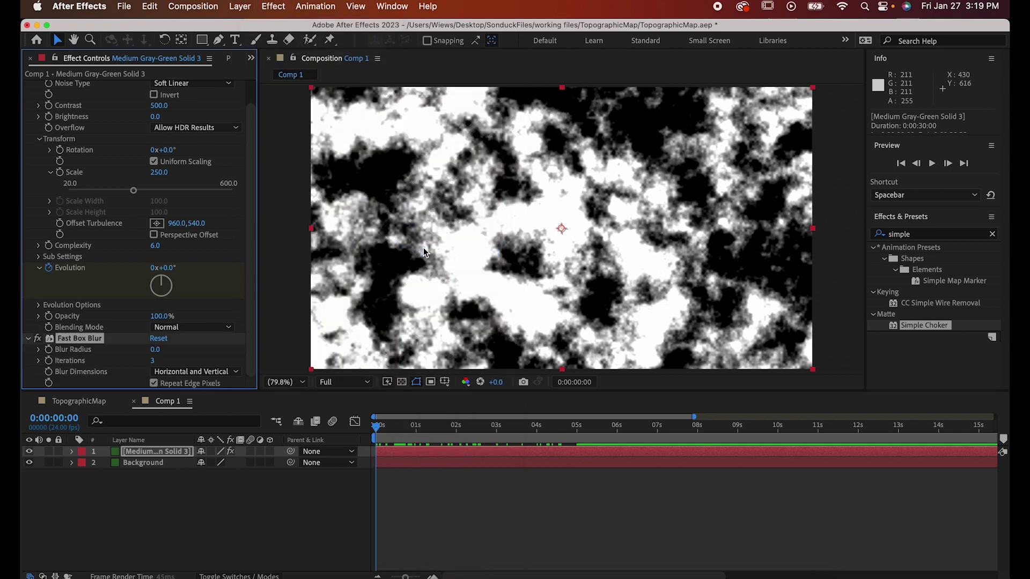
pyautogui.click(156, 350)
pyautogui.write('50')
pyautogui.press('Return')
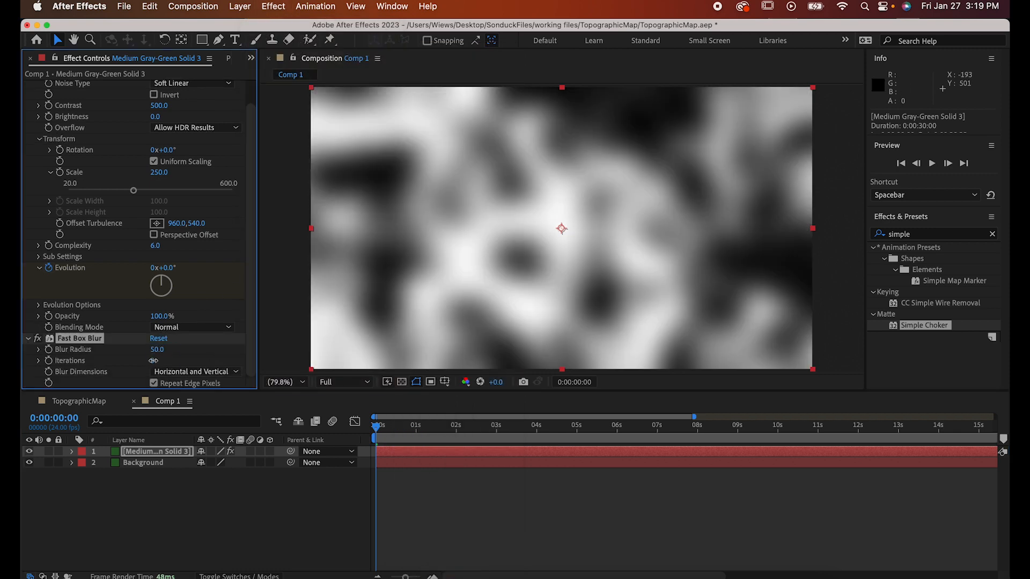
pyautogui.click(153, 360)
pyautogui.write('3')
pyautogui.press('Return')
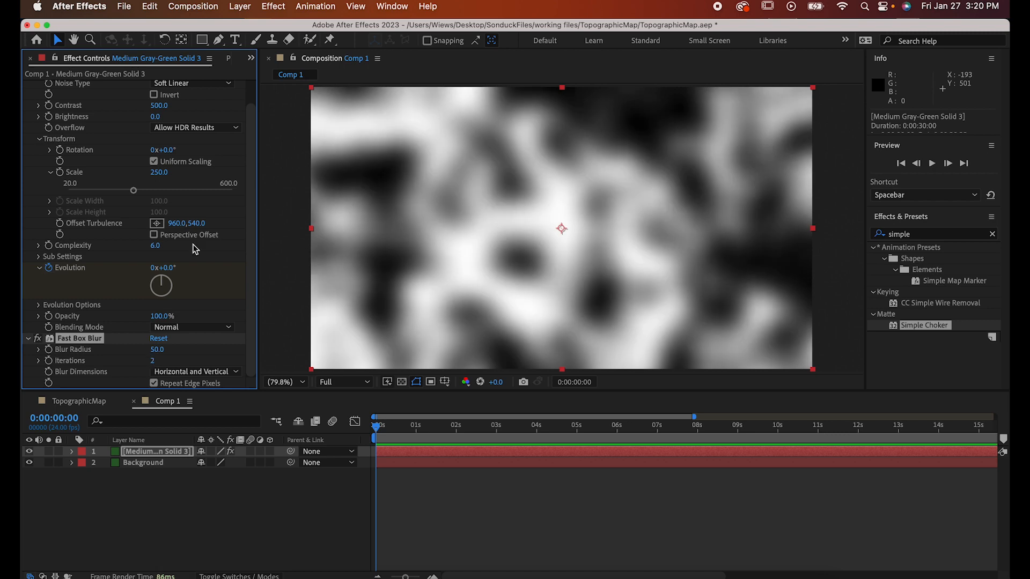
# Add Posterize to band the blurred noise and Find Edges to trace contour lines.
pyautogui.click(274, 8)
pyautogui.moveTo(274, 325)
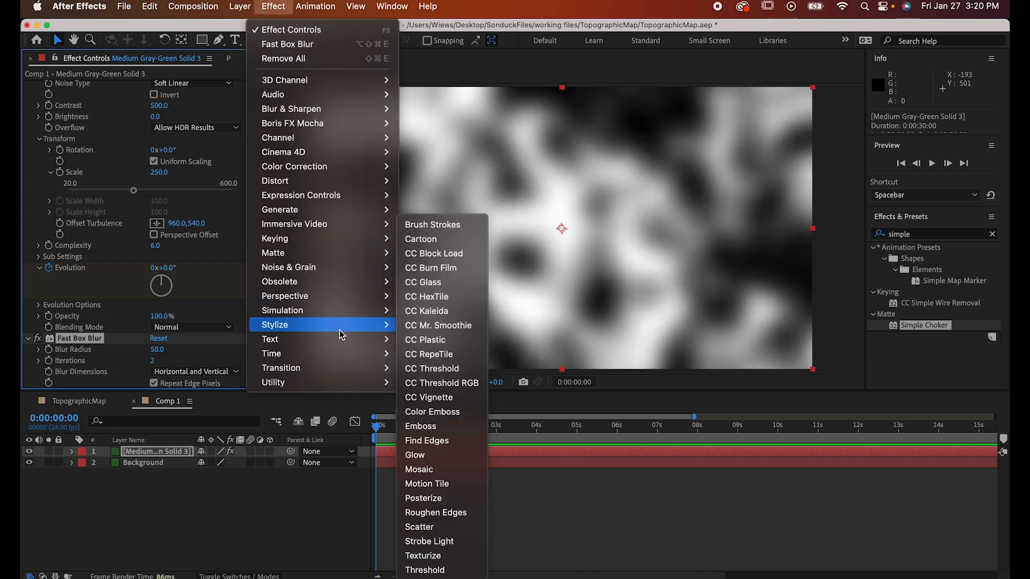
pyautogui.click(431, 500)
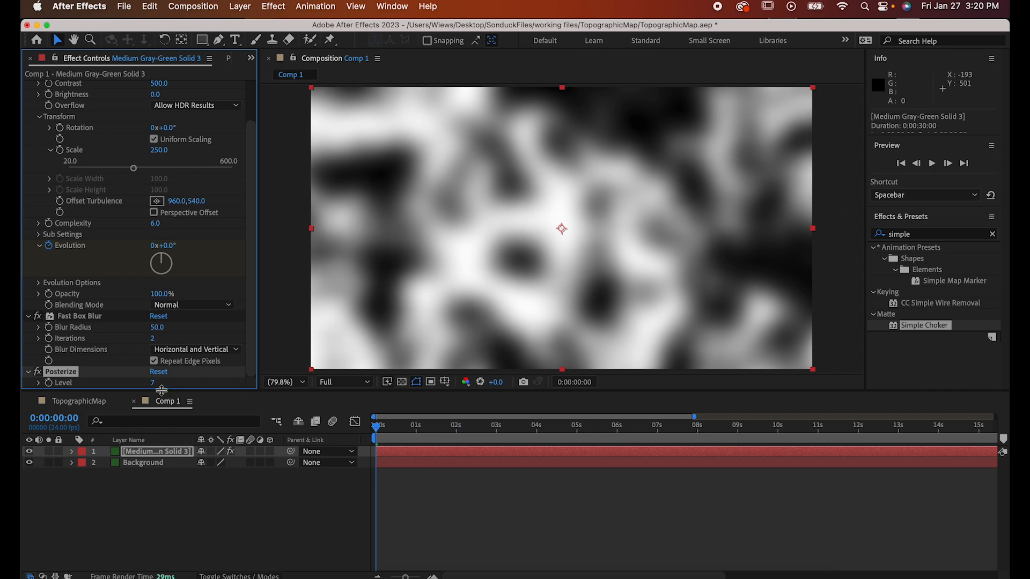
pyautogui.click(273, 7)
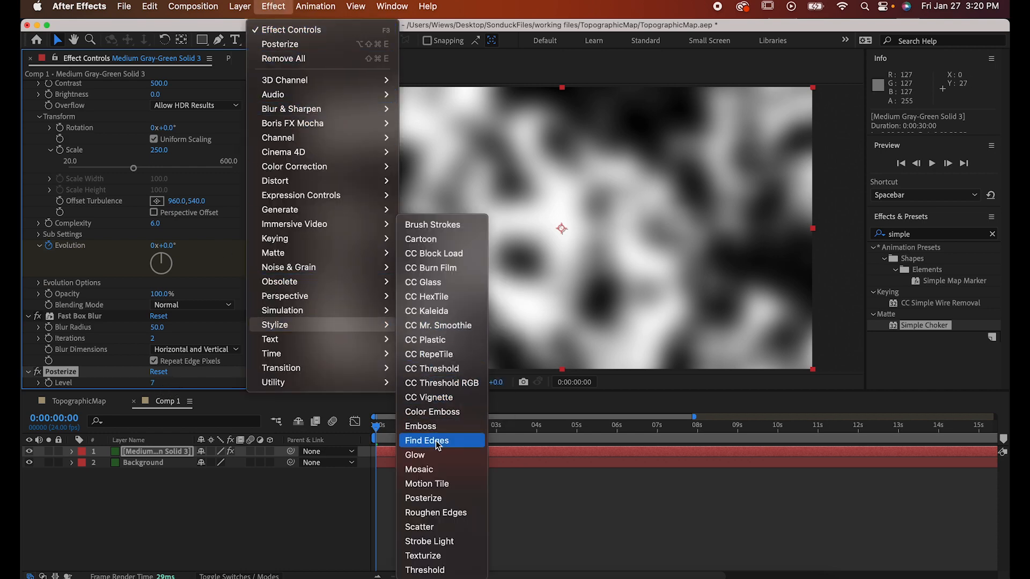
pyautogui.moveTo(275, 324)
pyautogui.click(435, 440)
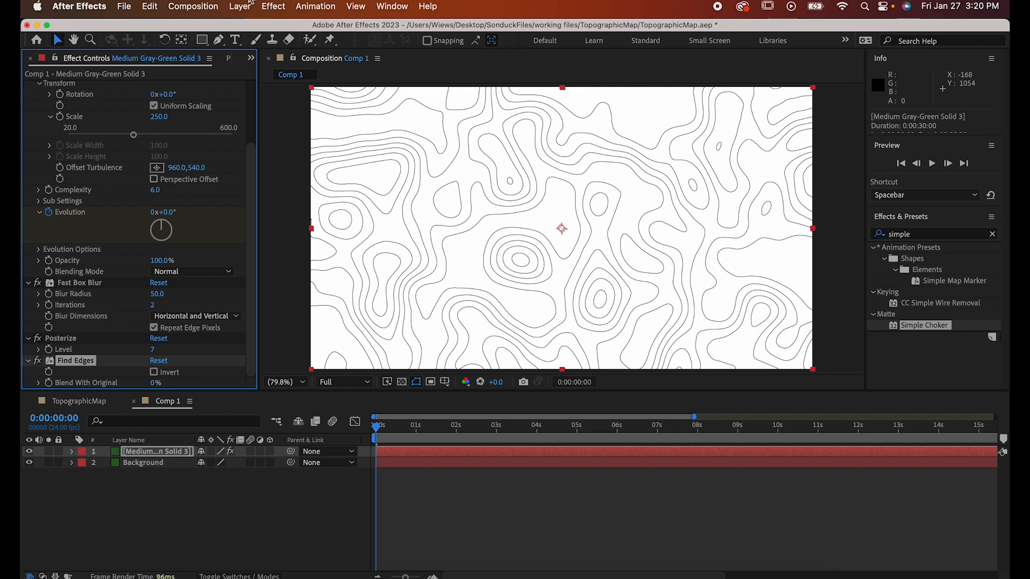
# Apply Extract and set White Point to about 252 so white turns transparent over green.
pyautogui.click(269, 6)
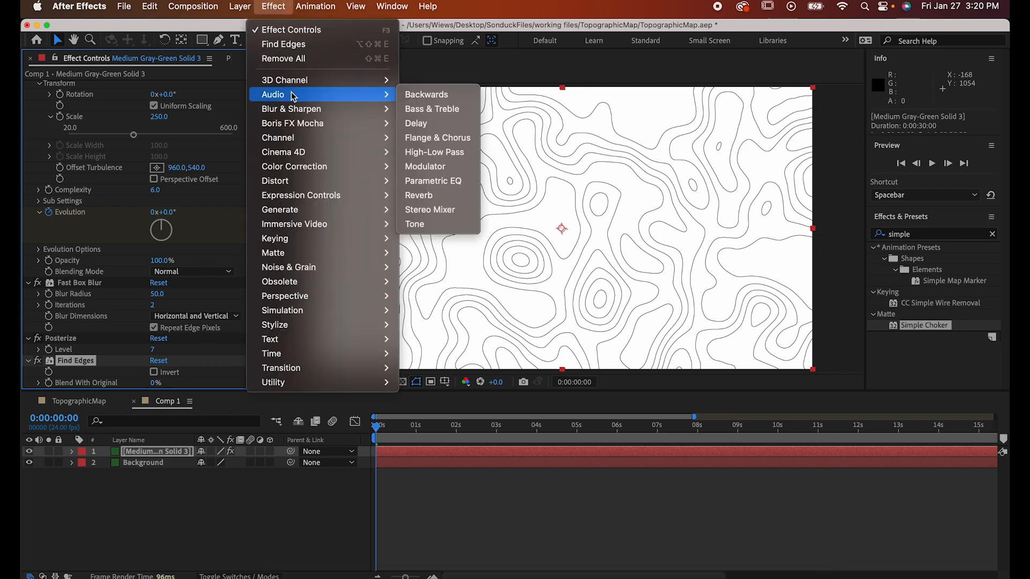
pyautogui.moveTo(275, 238)
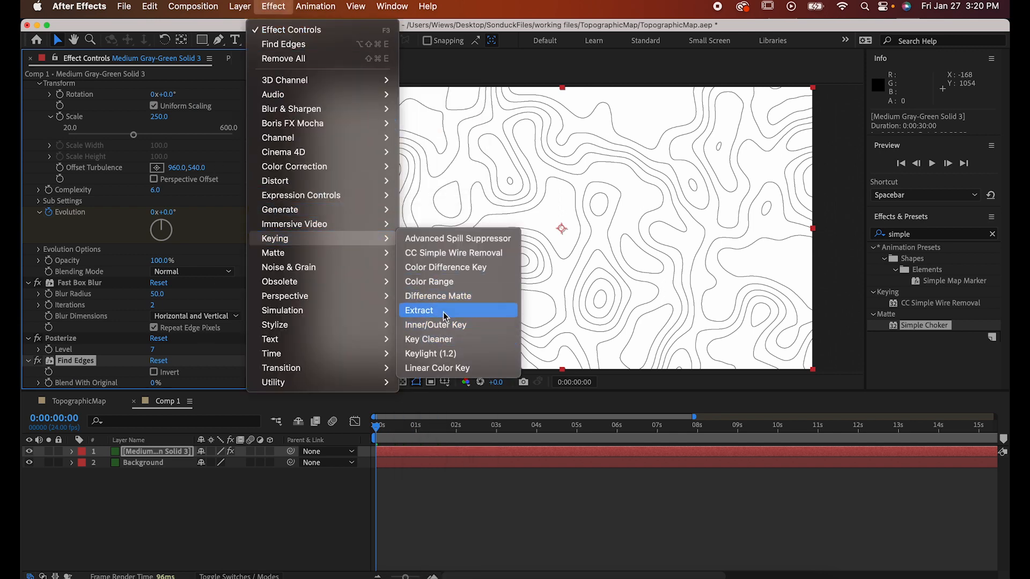
pyautogui.click(440, 310)
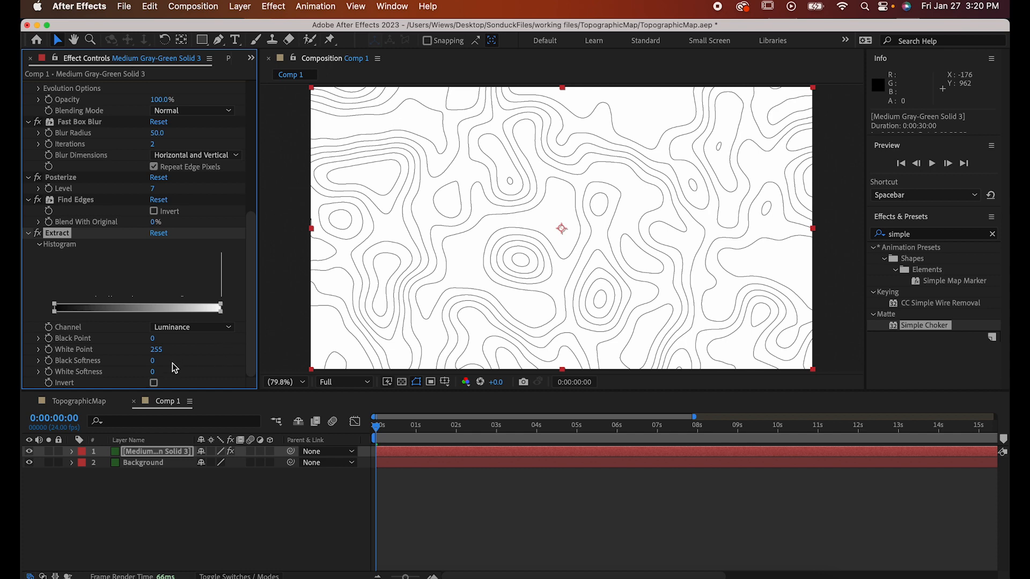
pyautogui.click(158, 350)
pyautogui.press('Down')
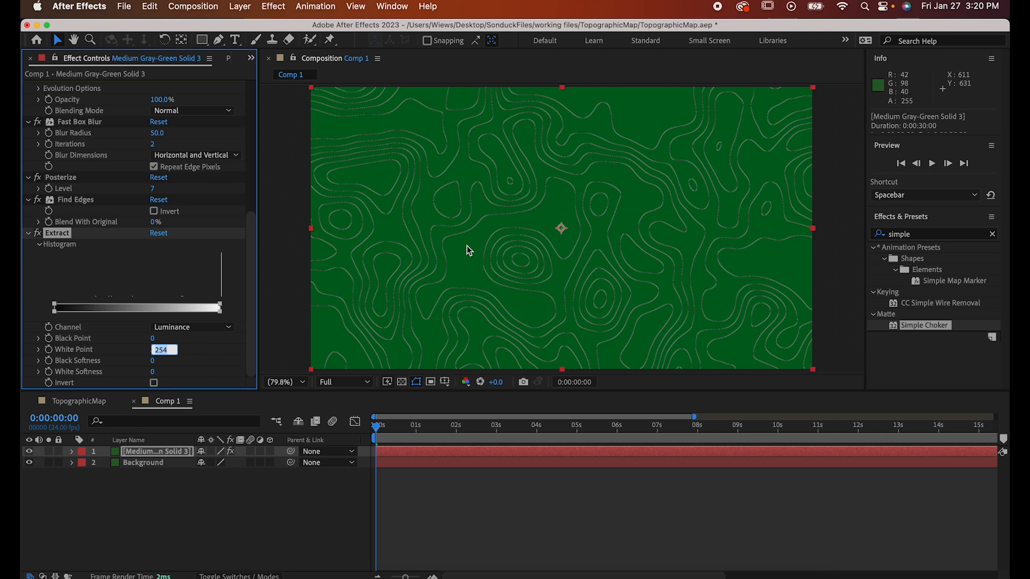
pyautogui.click(173, 355)
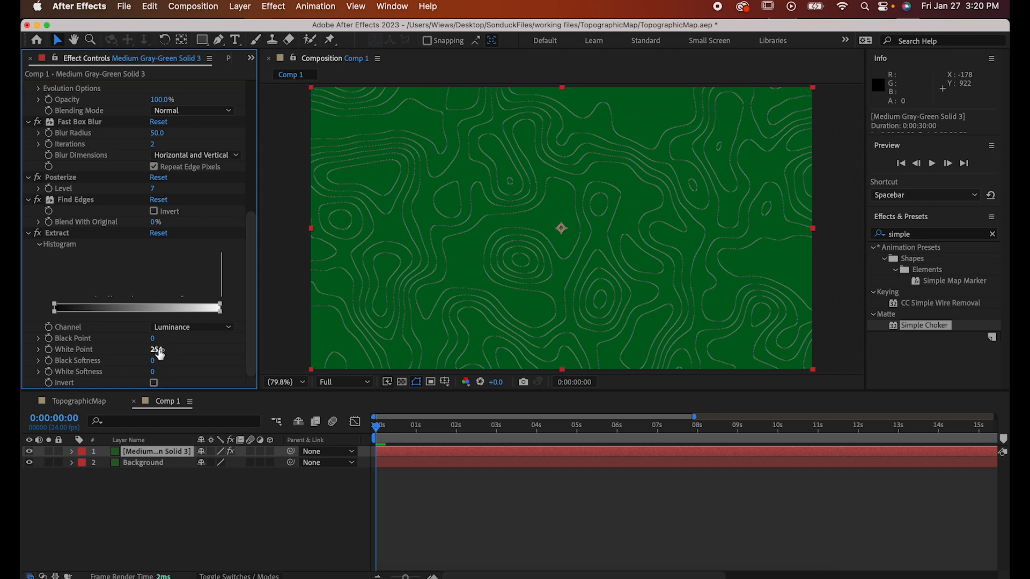
pyautogui.moveTo(159, 352)
pyautogui.mouseDown()
pyautogui.moveTo(86, 350)
pyautogui.moveTo(102, 349)
pyautogui.mouseUp()
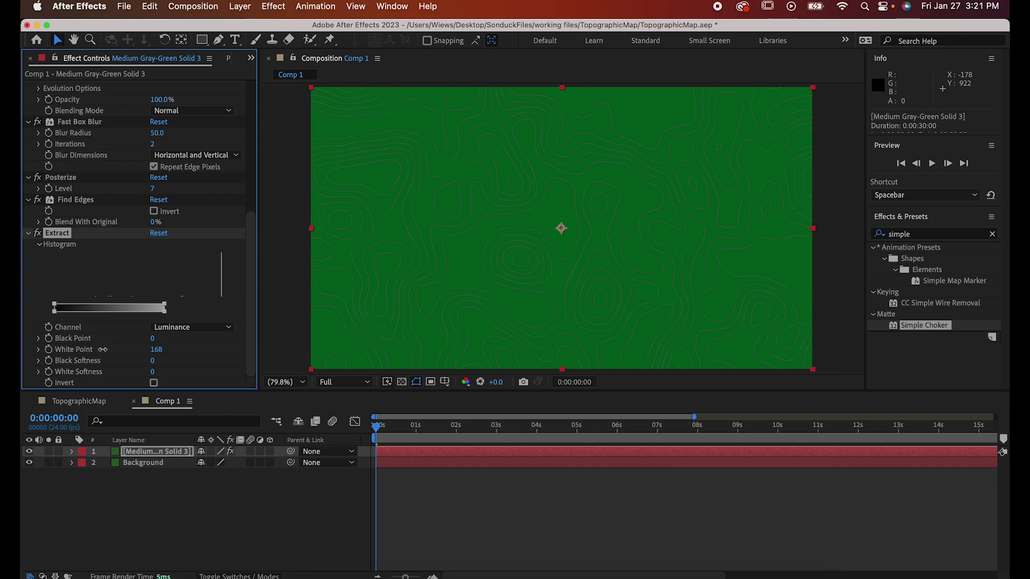
pyautogui.moveTo(156, 349); pyautogui.dragTo(247, 349)
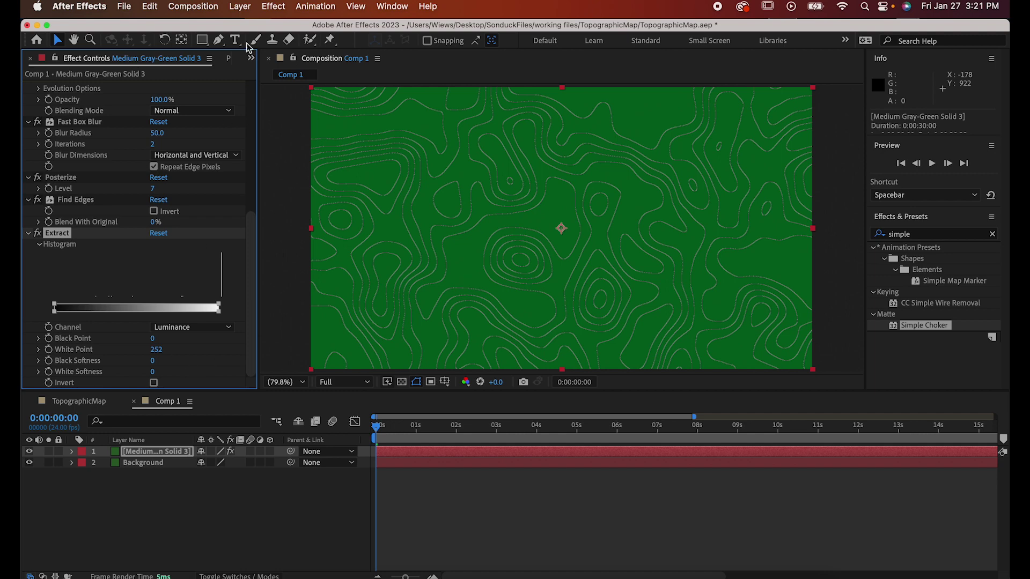
# Add Simple Choker with Choke Matte -3.00 to thicken the contour lines.
pyautogui.click(274, 7)
pyautogui.moveTo(272, 253)
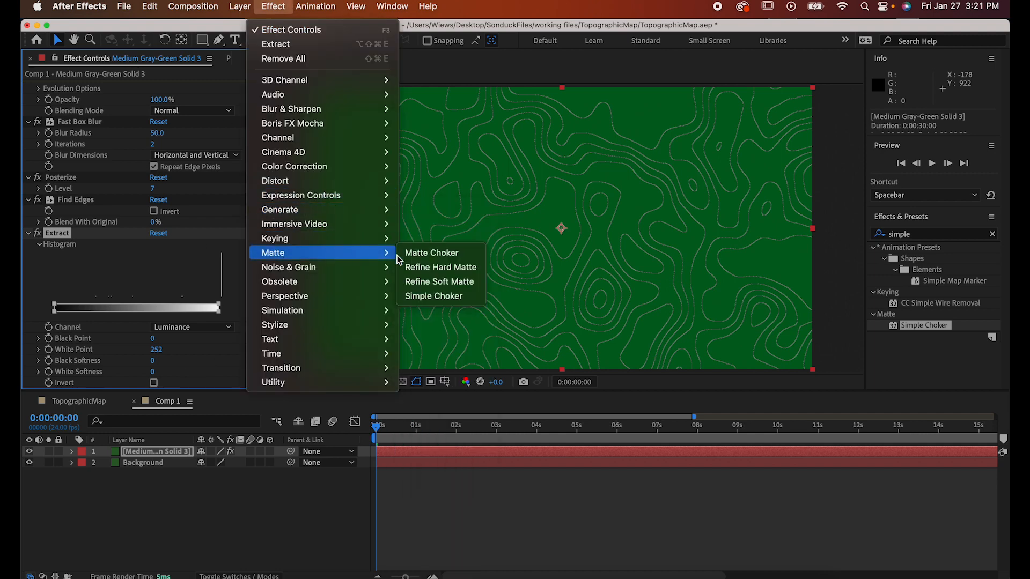
pyautogui.click(423, 296)
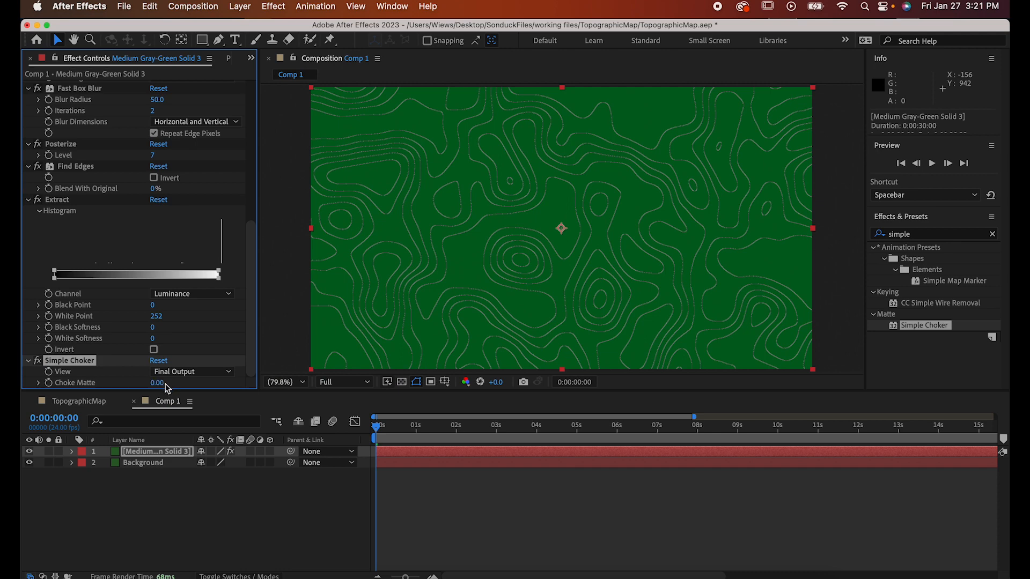
pyautogui.moveTo(164, 384)
pyautogui.mouseDown()
pyautogui.moveTo(174, 383)
pyautogui.moveTo(148, 393)
pyautogui.mouseUp()
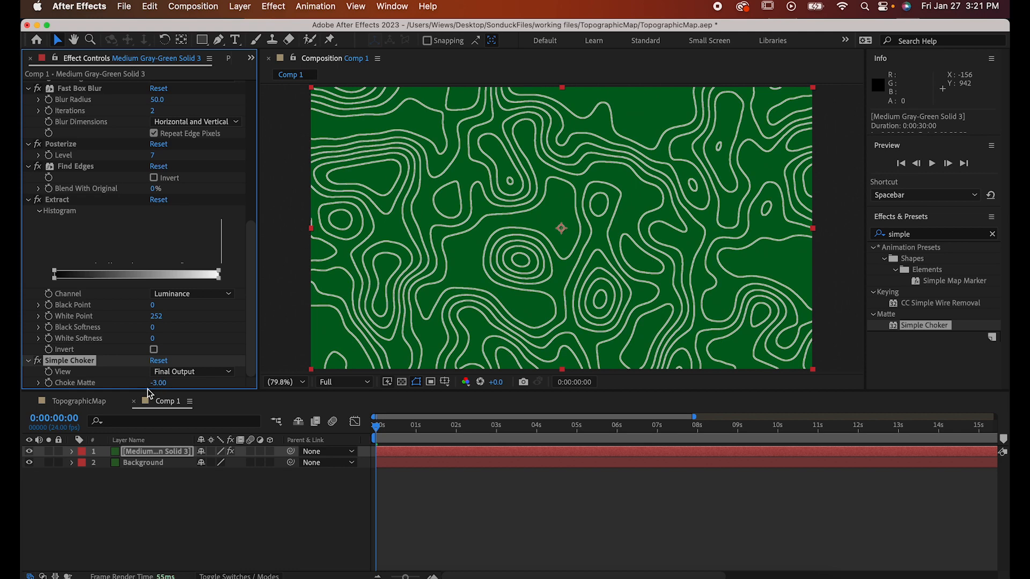
# Add a Fill effect and set its colour to pale cream DEDFBE.
pyautogui.click(273, 6)
pyautogui.moveTo(285, 296)
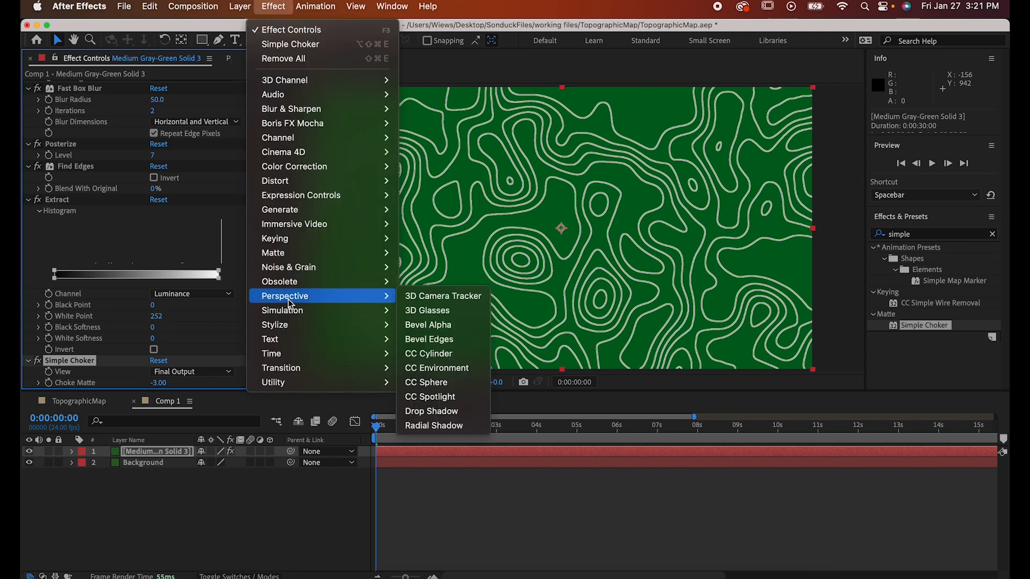
pyautogui.click(426, 425)
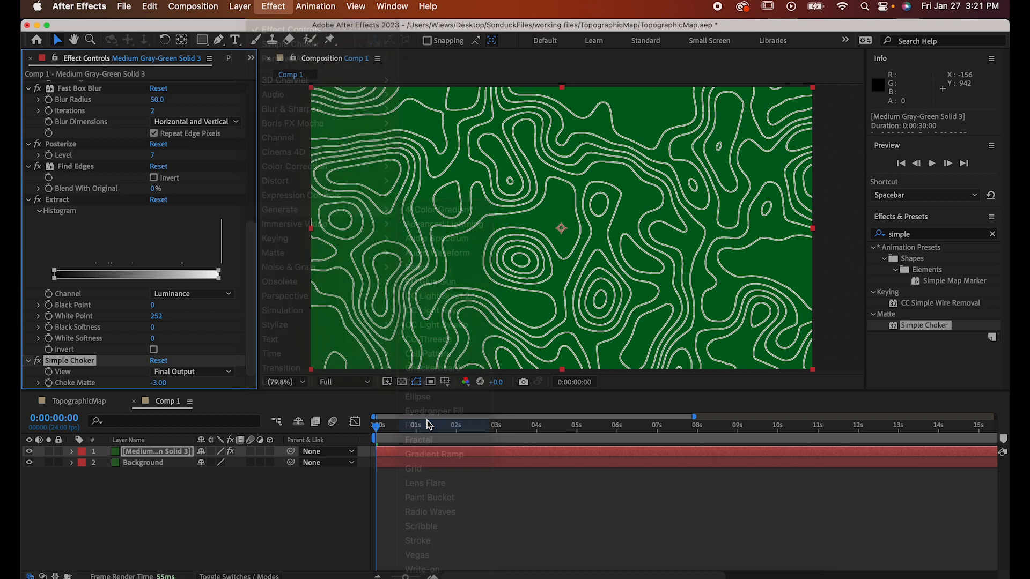
pyautogui.click(156, 337)
pyautogui.moveTo(673, 257)
pyautogui.mouseDown()
pyautogui.moveTo(652, 246)
pyautogui.moveTo(659, 269)
pyautogui.mouseUp()
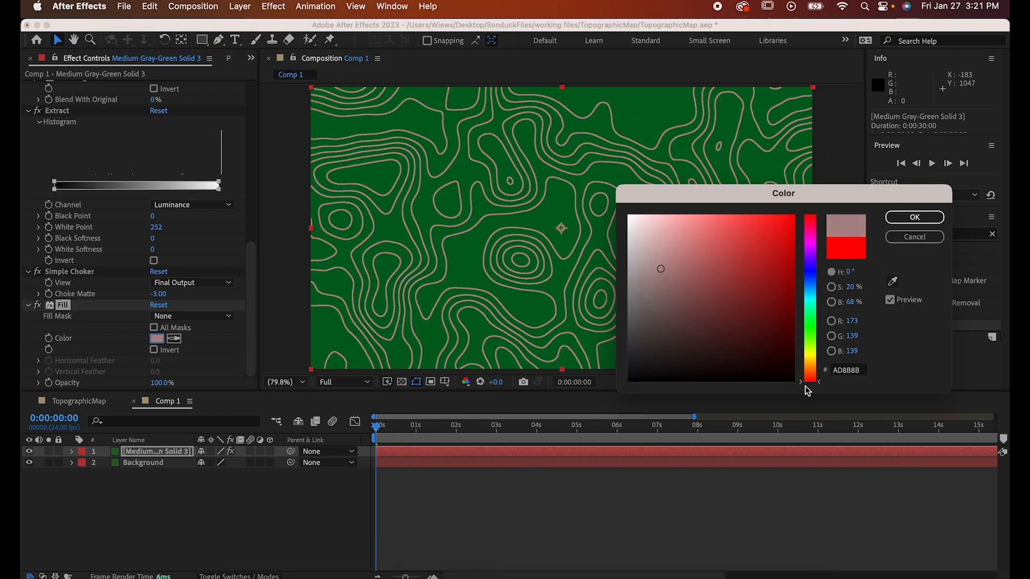
pyautogui.moveTo(808, 389); pyautogui.dragTo(810, 353)
pyautogui.click(914, 217)
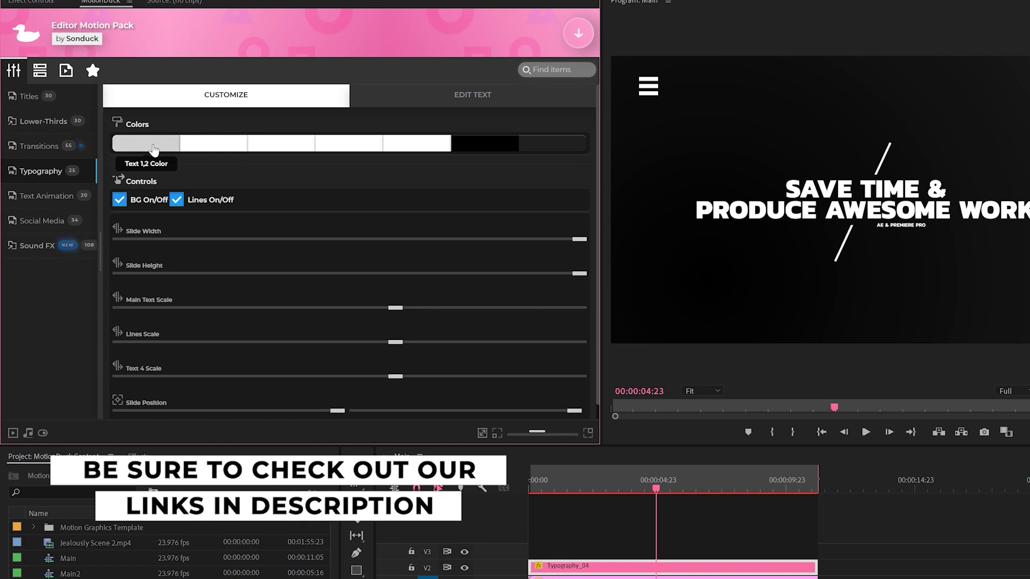
# Open the colour picker for the Typography template's first Colors swatch.
pyautogui.click(145, 143)
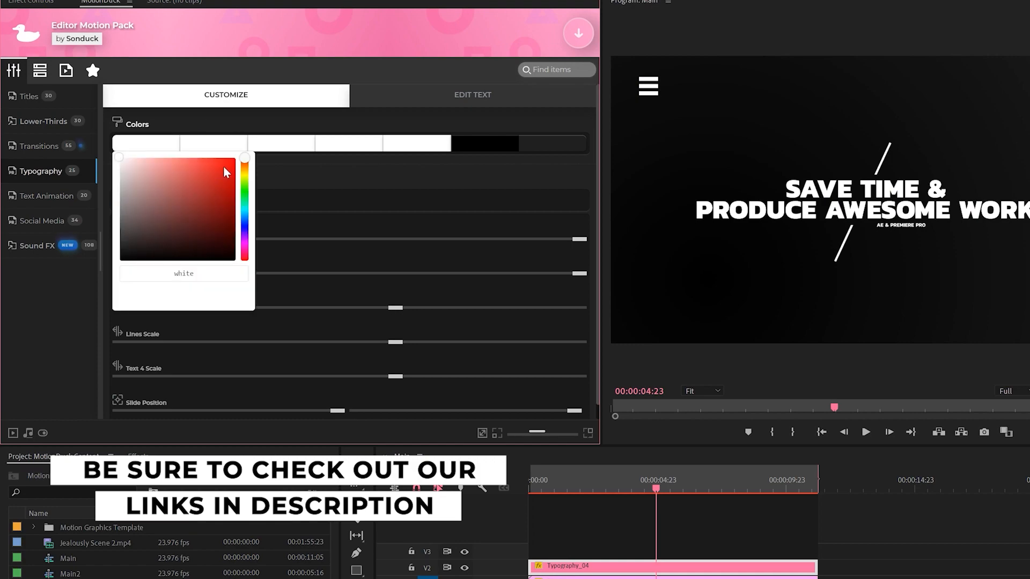